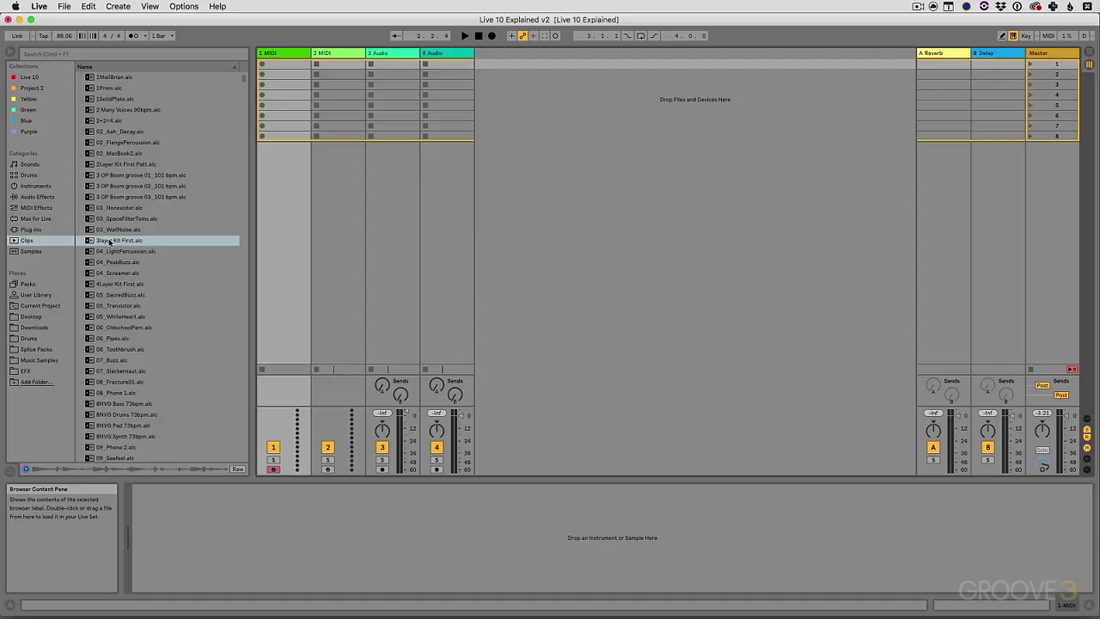
Step: Load 3Layer Kit First.alc into track 1's first slot and view its drum notes in Clip View
drag(112, 244, 284, 73)
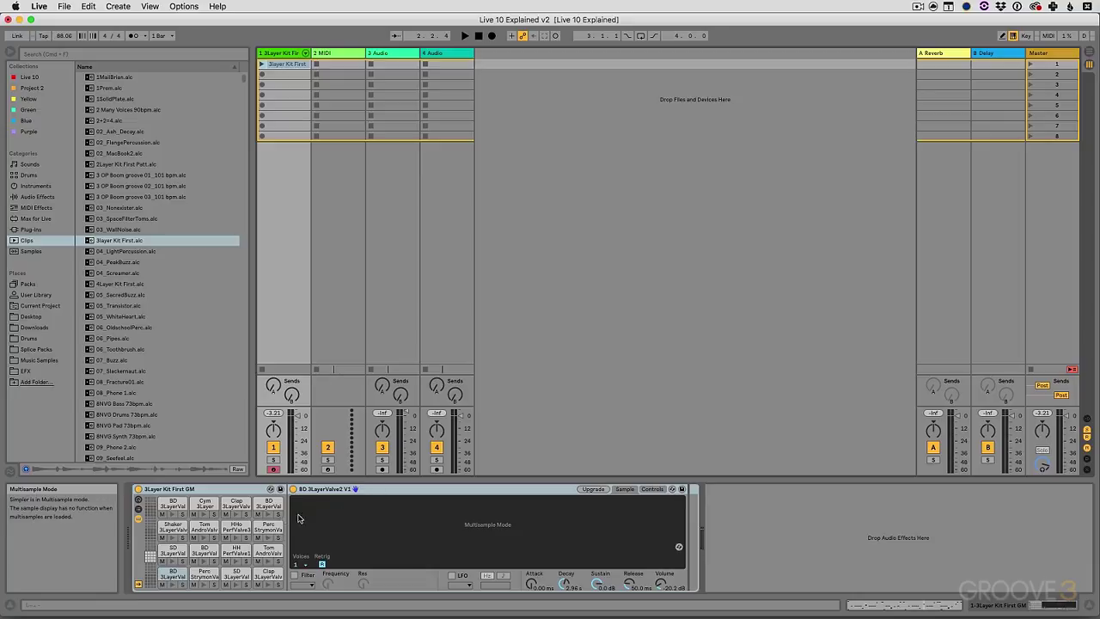
click(284, 65)
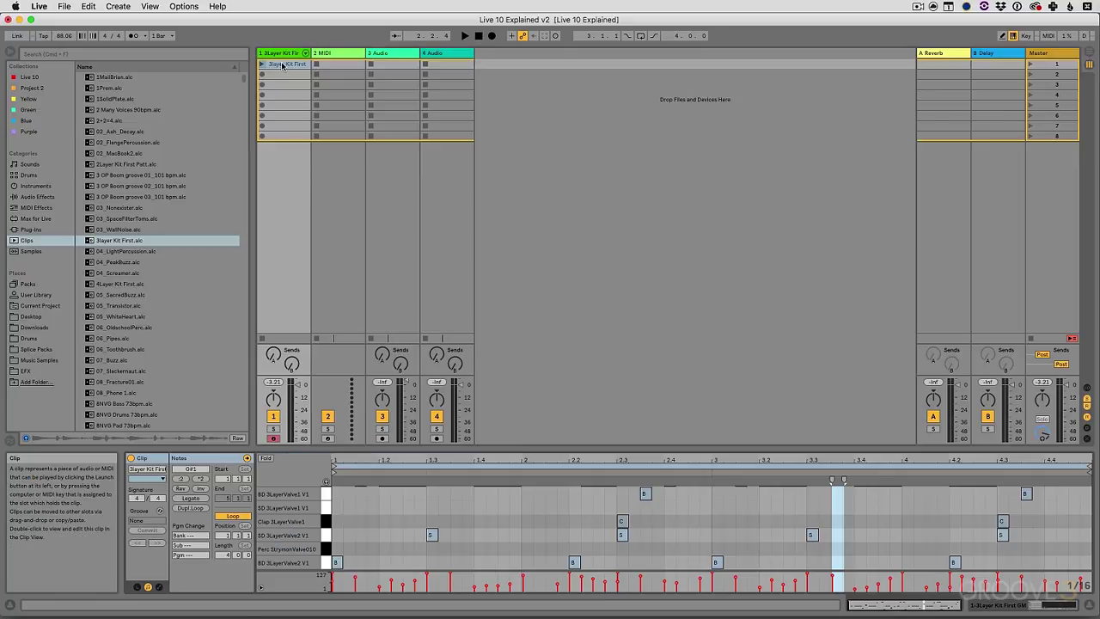
scroll(494, 518, up, 3)
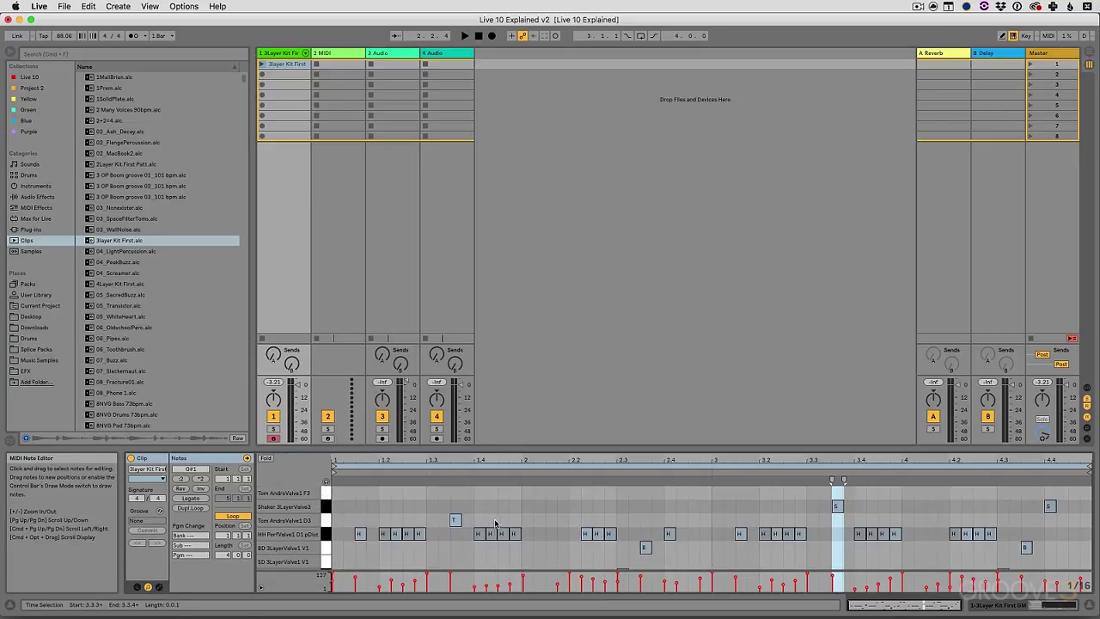
scroll(498, 520, down, 5)
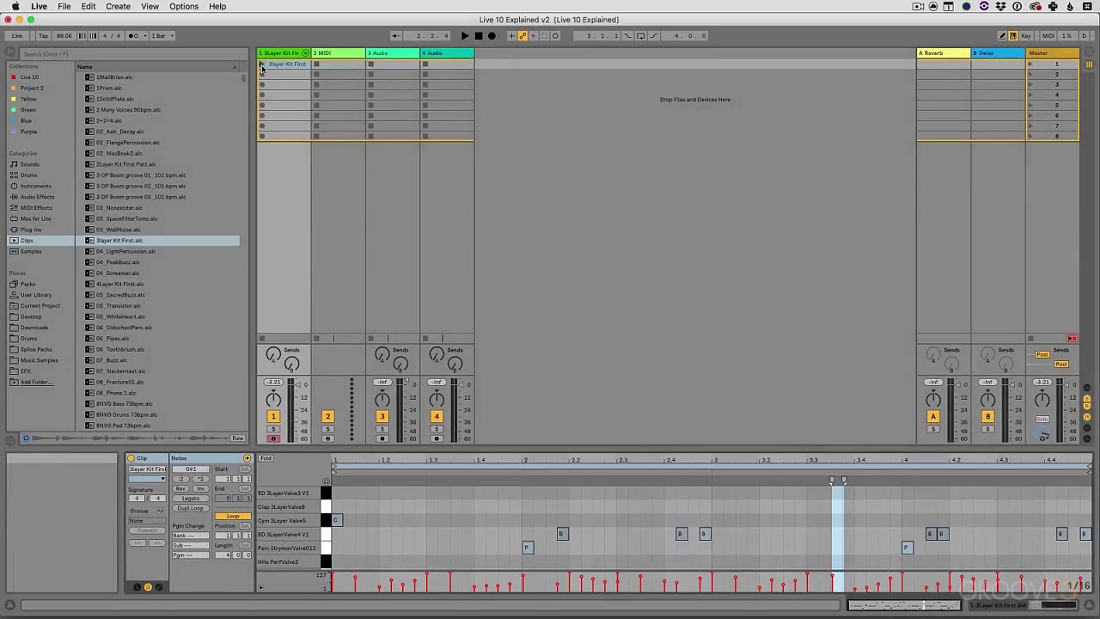
Step: Launch the 3Layer Kit First clip, then stop playback
click(446, 485)
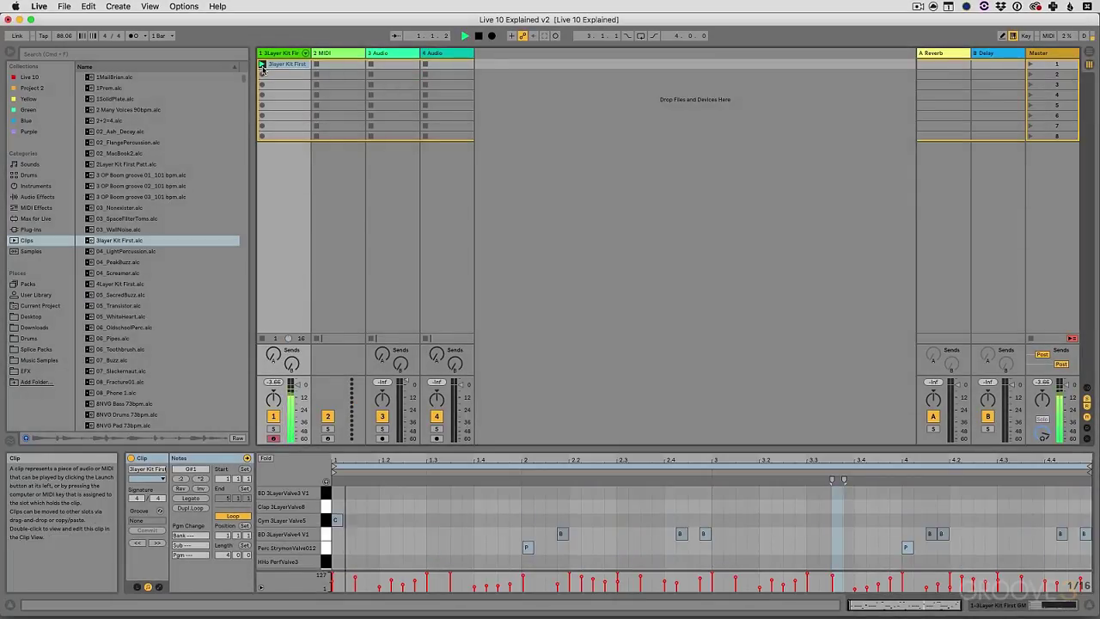
scroll(486, 534, up, 4)
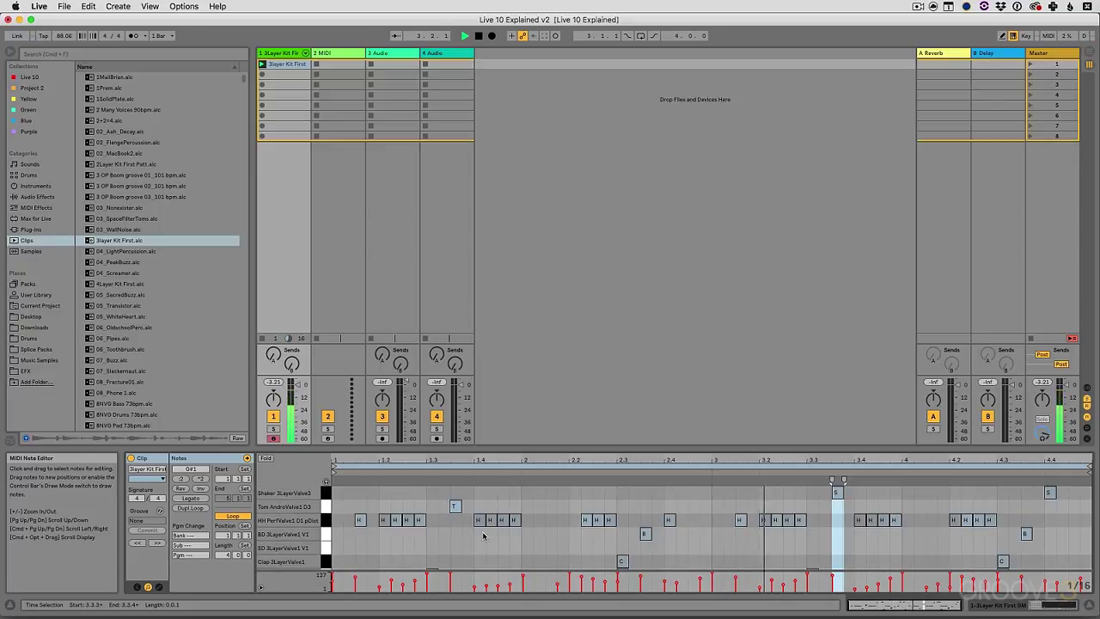
key(space)
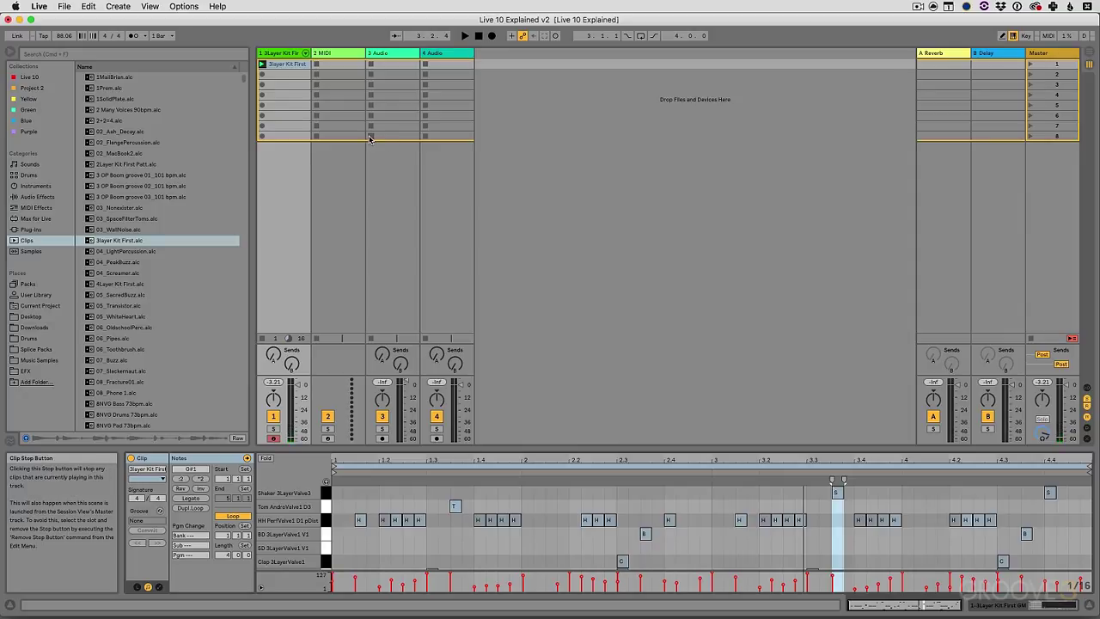
Step: Search the Samples for 'loop' and drop 080 Drum loop 01.aif into track 3's first slot
click(35, 253)
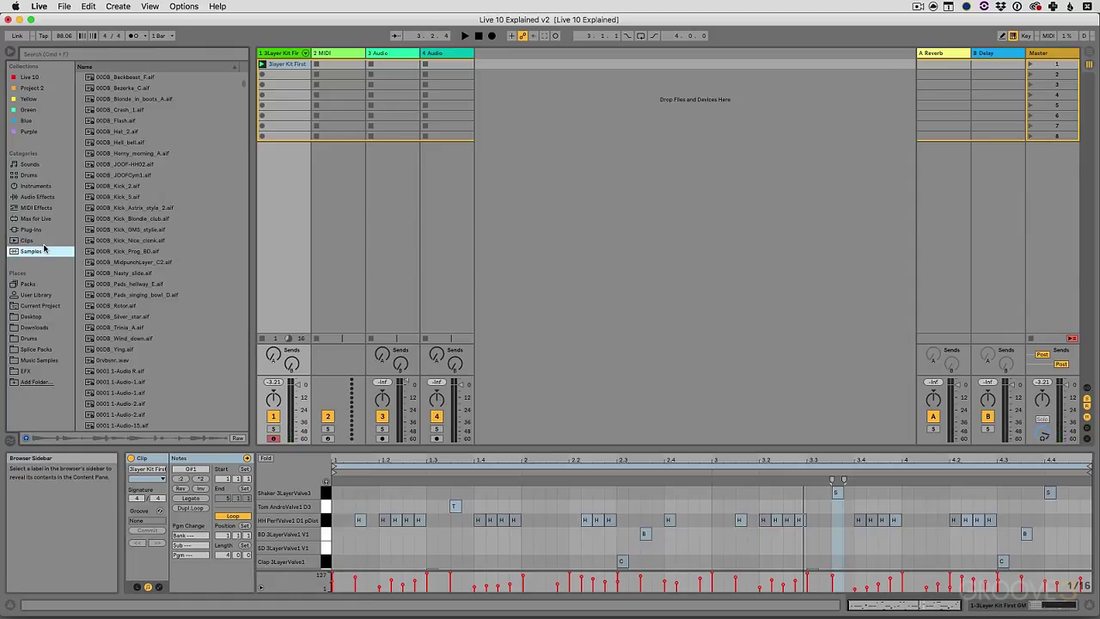
click(137, 251)
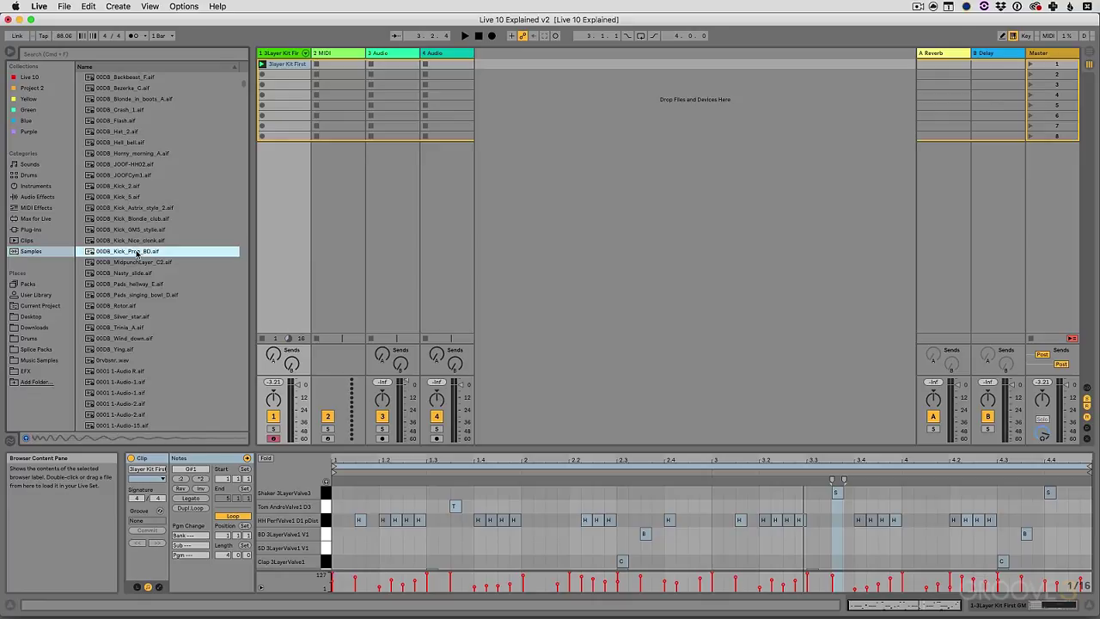
click(85, 54)
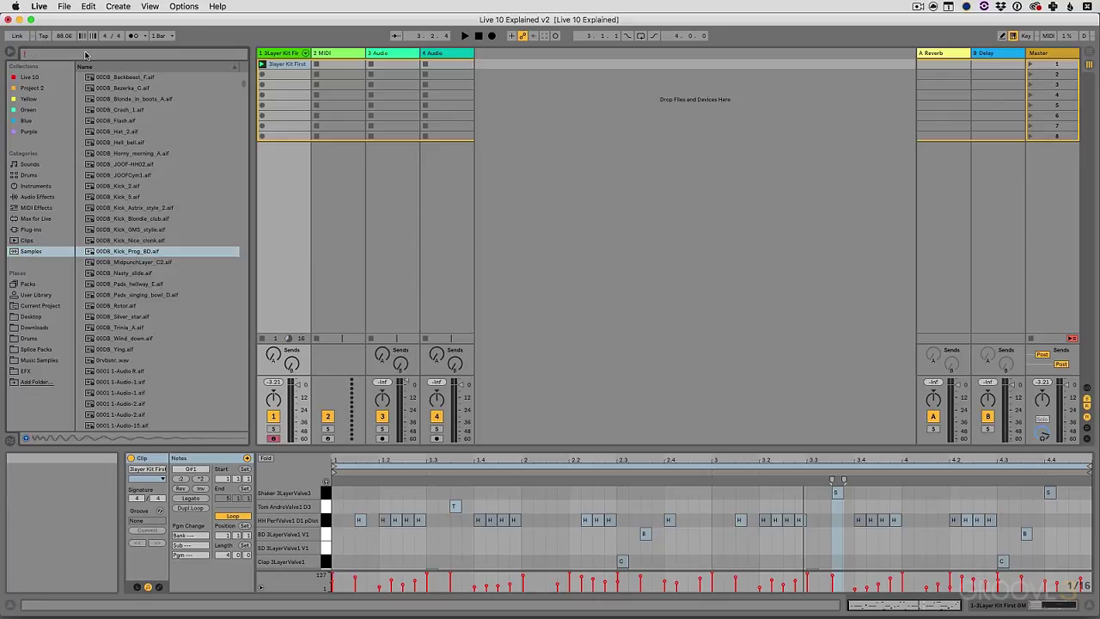
text(loo)
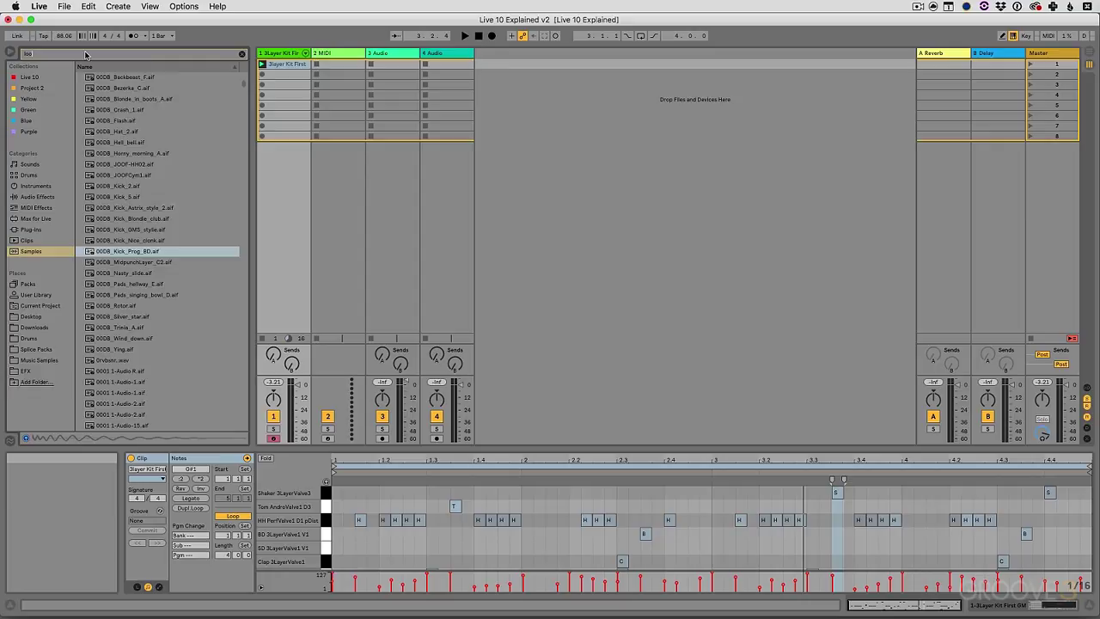
text(p)
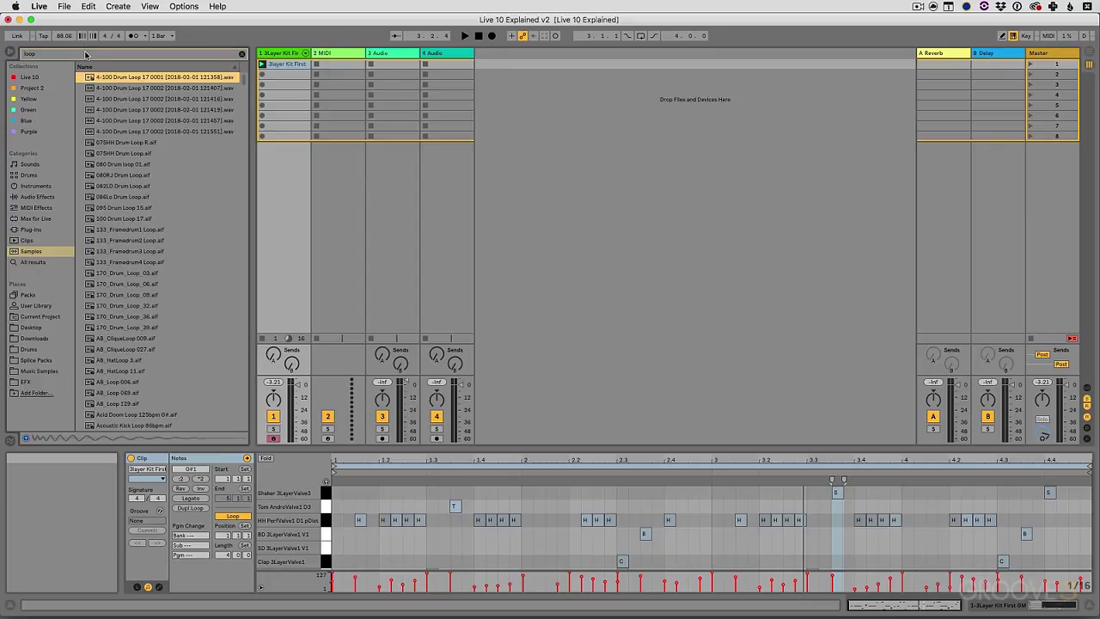
click(127, 164)
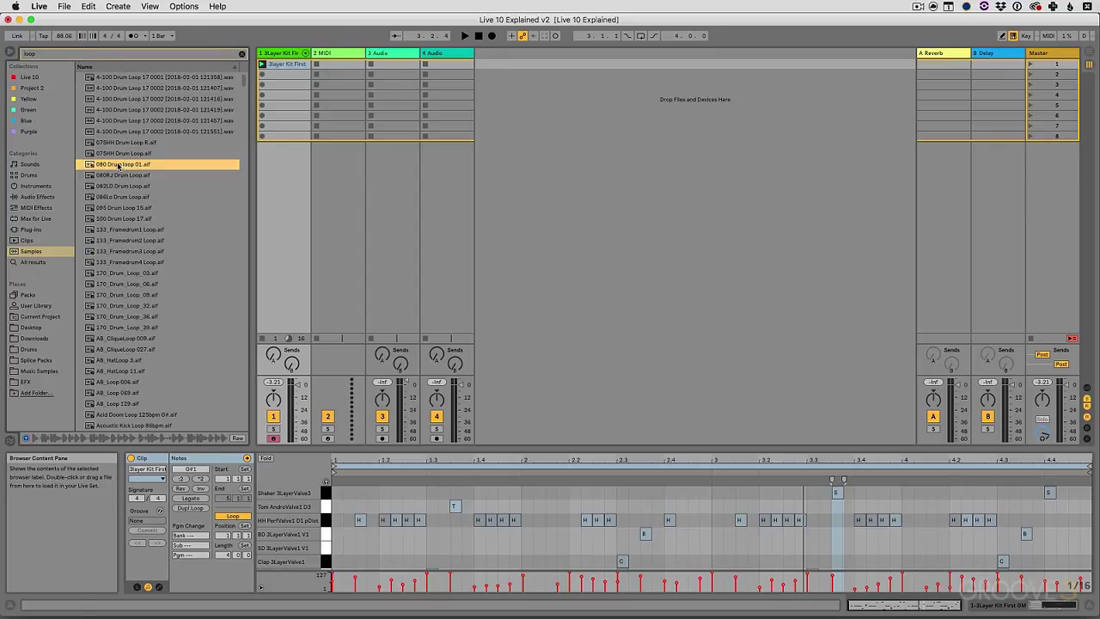
drag(117, 166, 404, 62)
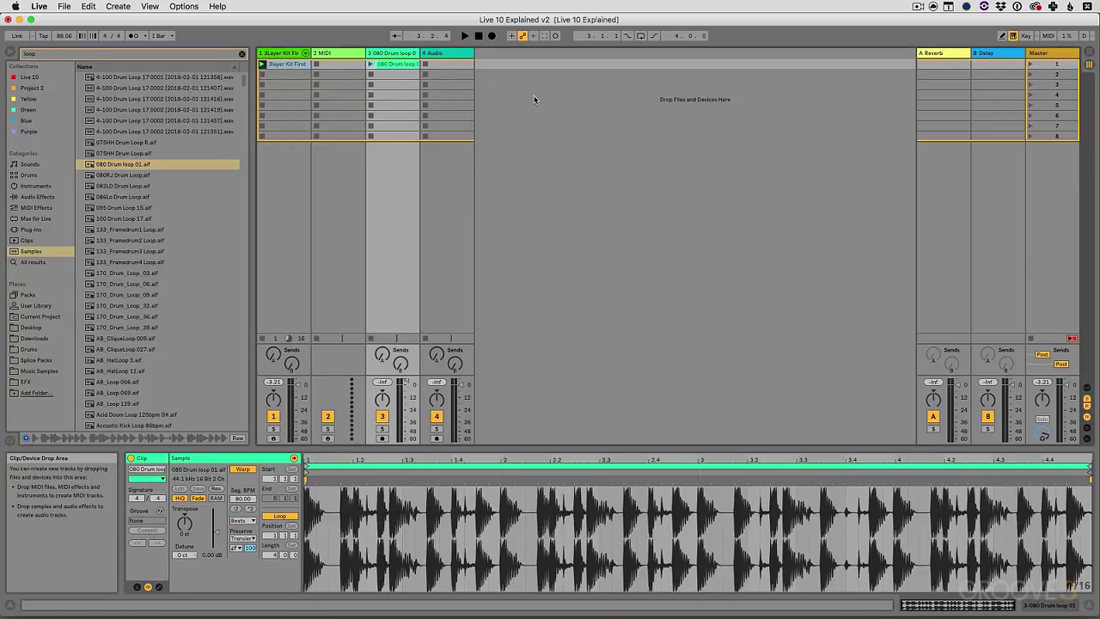
Step: Drop 080RJ Drum Loop.aif into the empty drop area, creating audio track 5 with that clip
drag(112, 176, 512, 74)
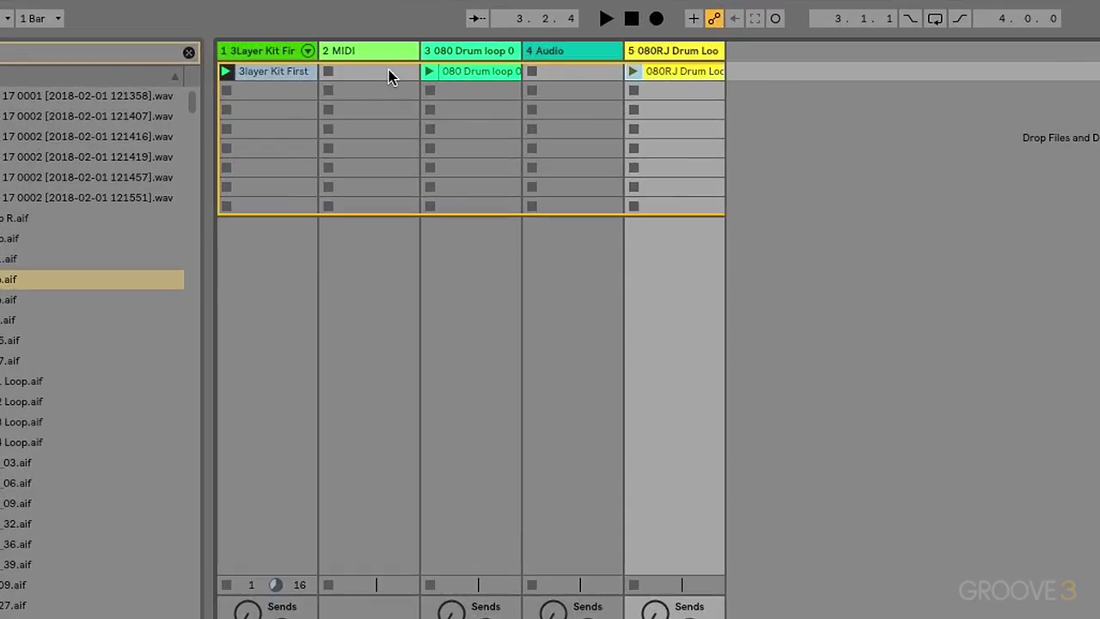
Step: Launch the 080 Drum loop 01 clip on track 3, stop playback, and keep quantization at 1 Bar
click(431, 76)
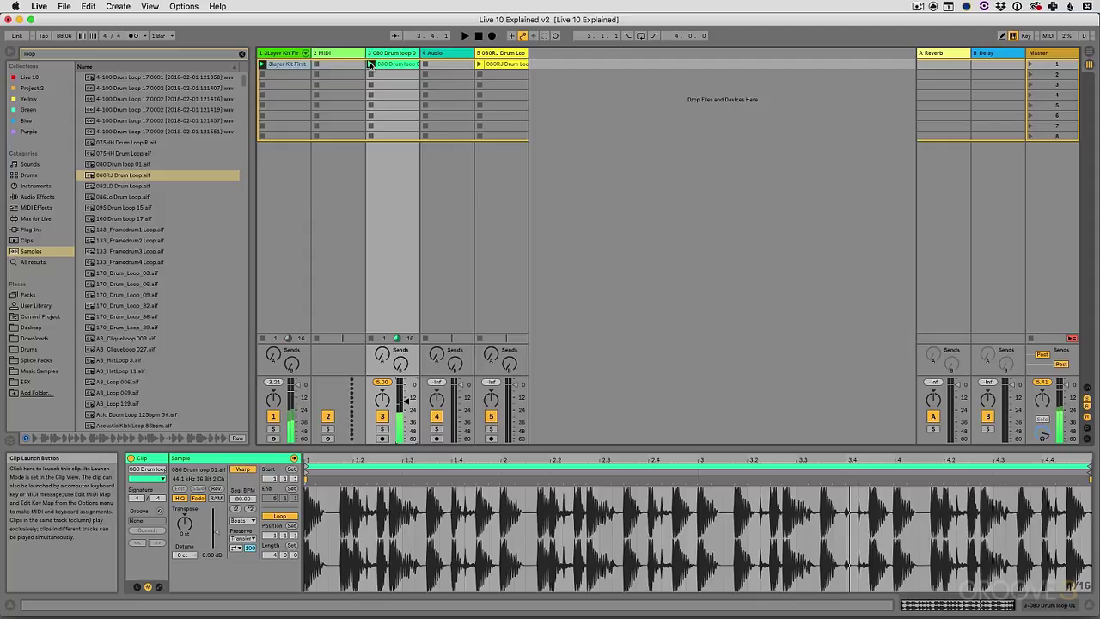
key(space)
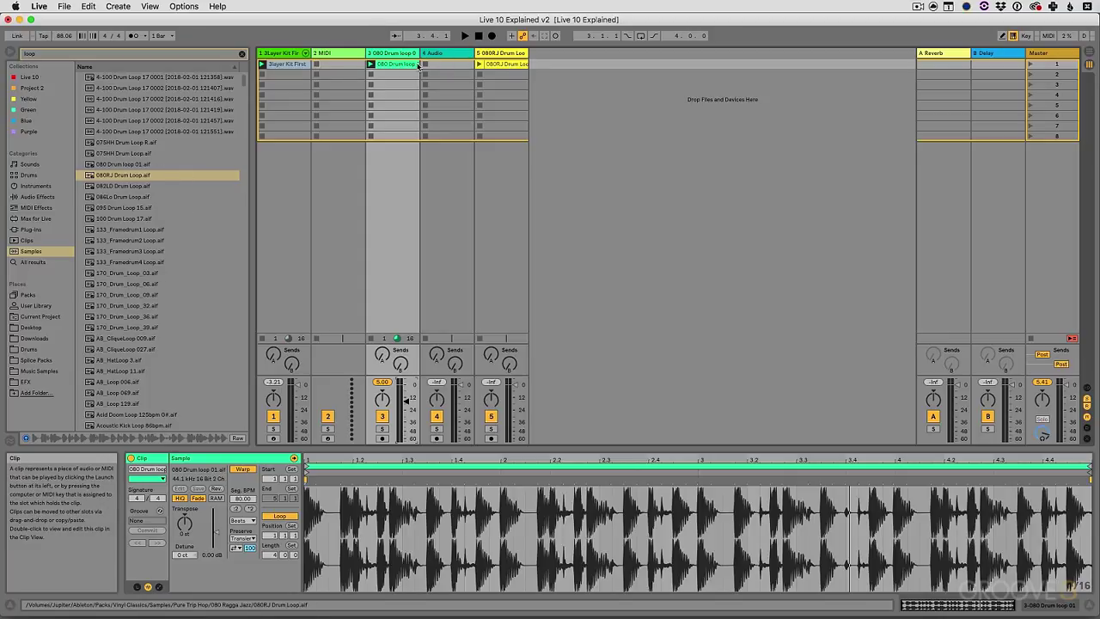
click(159, 35)
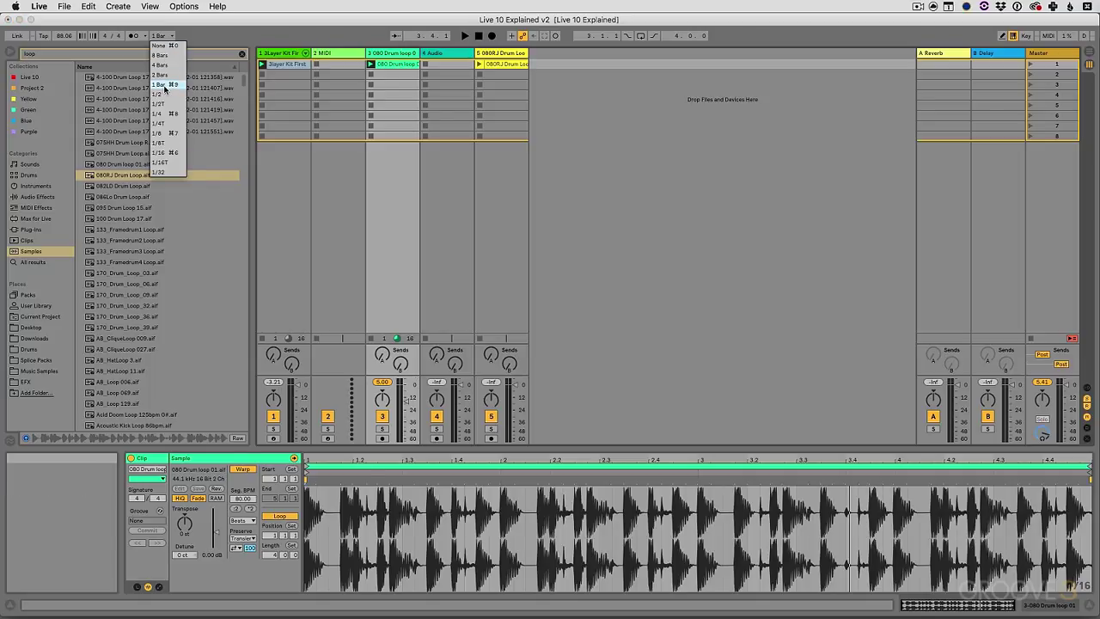
click(167, 88)
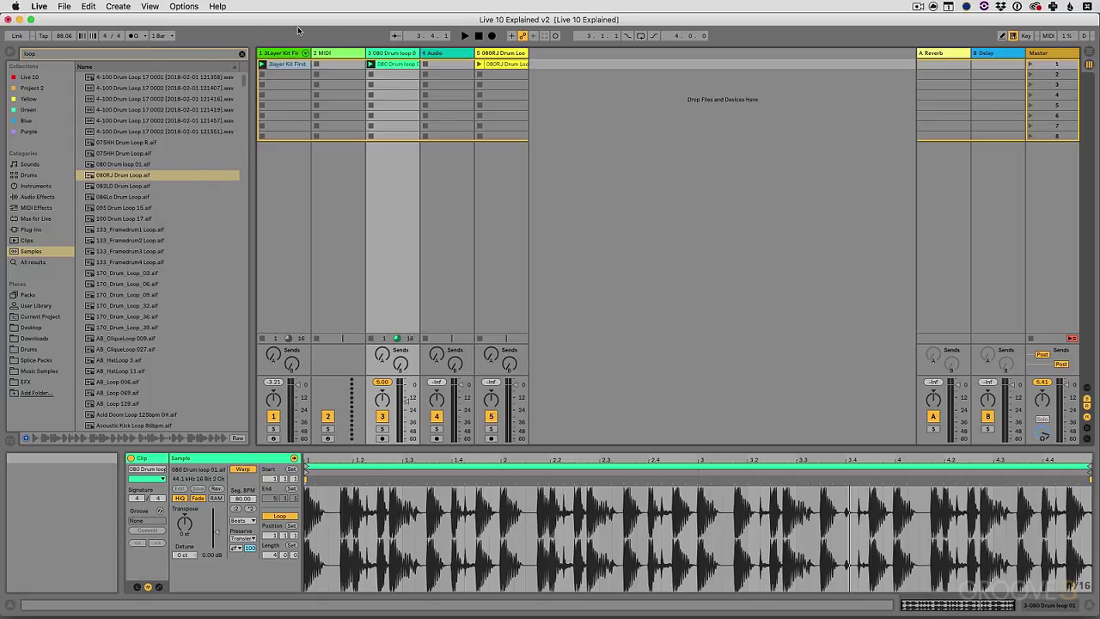
Step: Start playback of the set and stop the drum loop on track 3
click(464, 37)
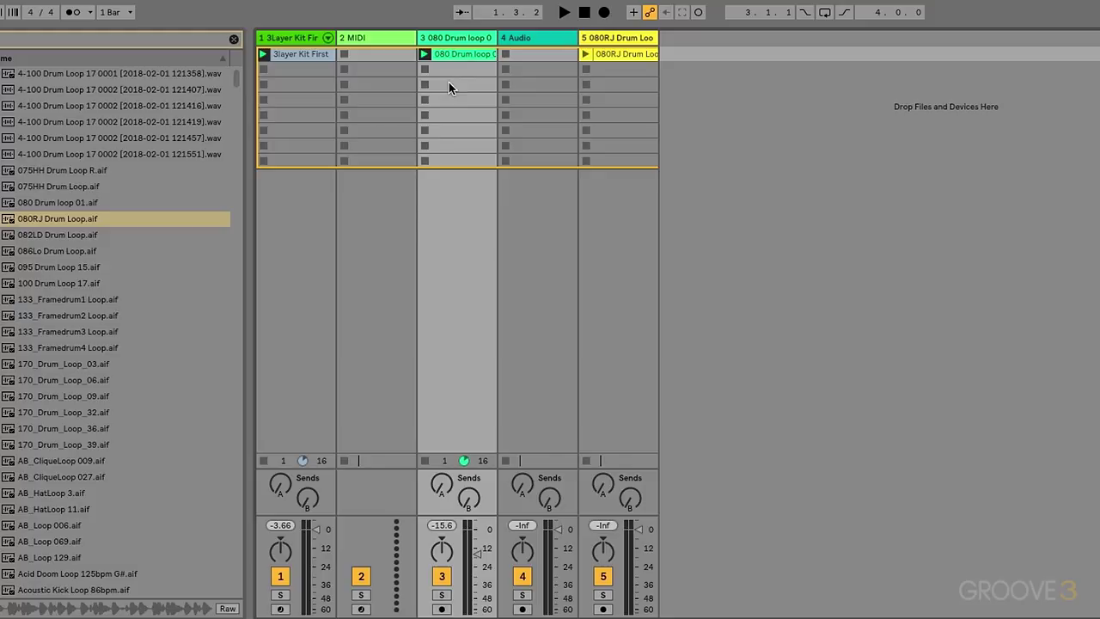
key(space)
key(space)
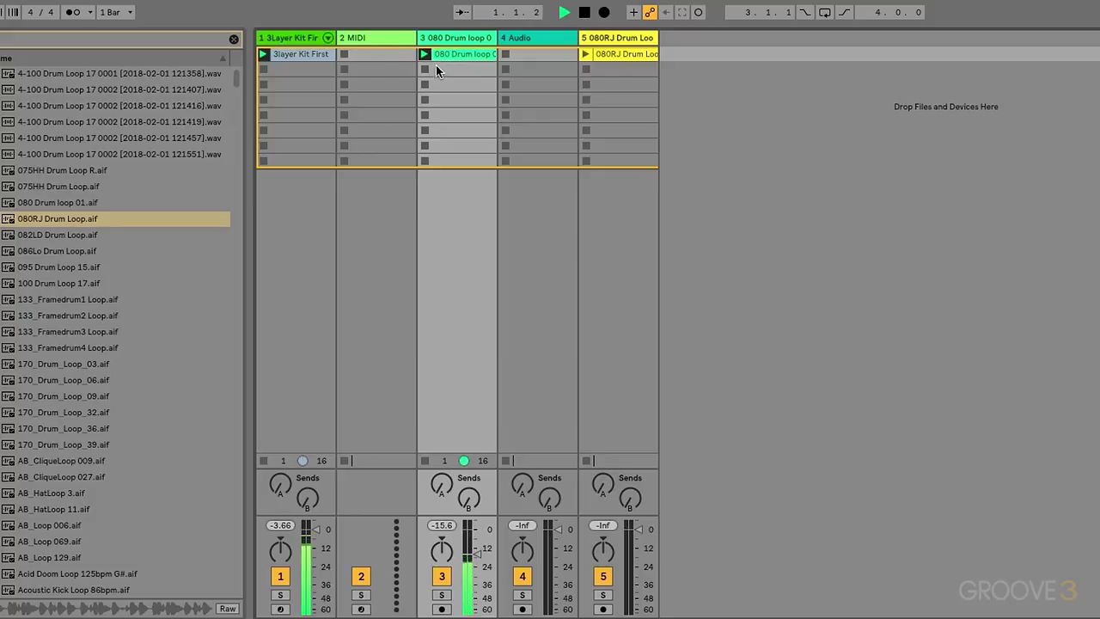
click(424, 69)
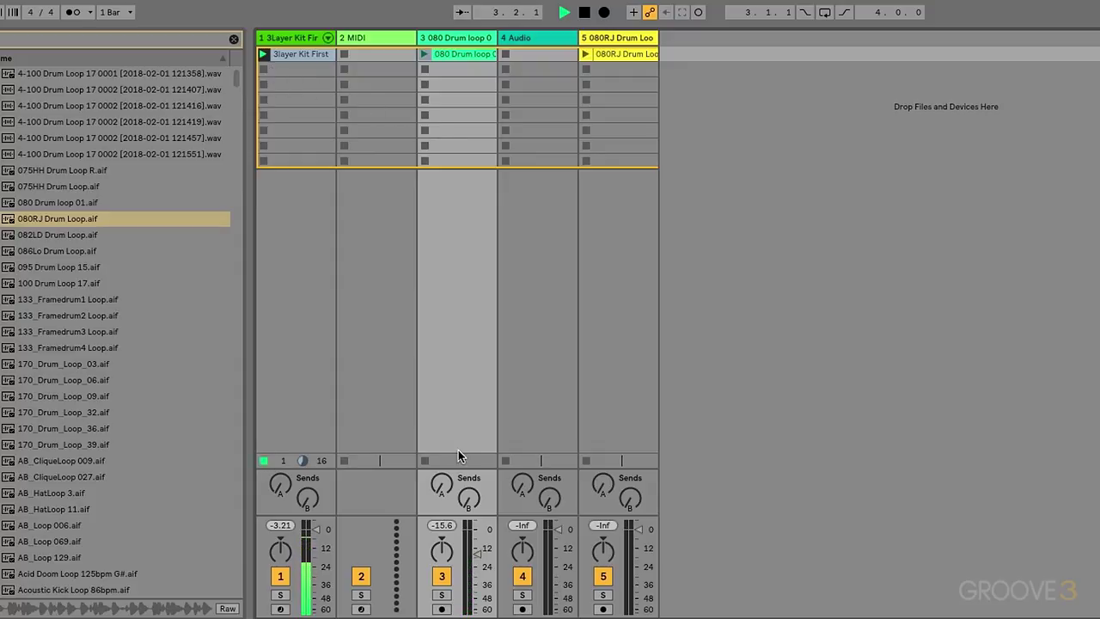
Step: Hide the browser, show the clip details, and launch every clip in scene 1
key(ctrl+alt+b)
key(ctrl+alt+l)
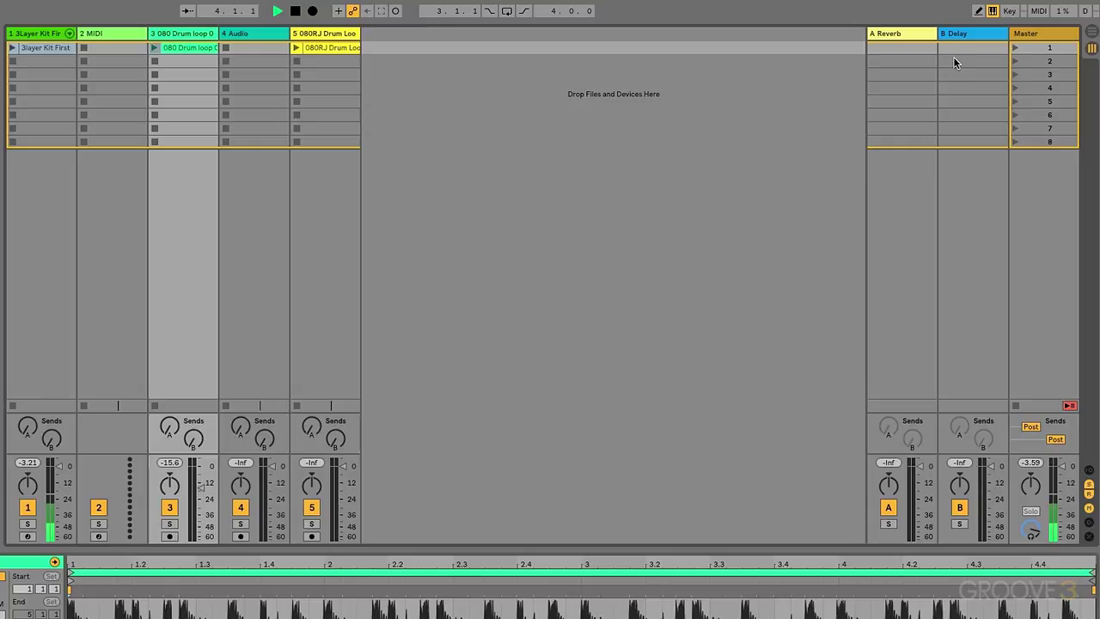
click(1014, 46)
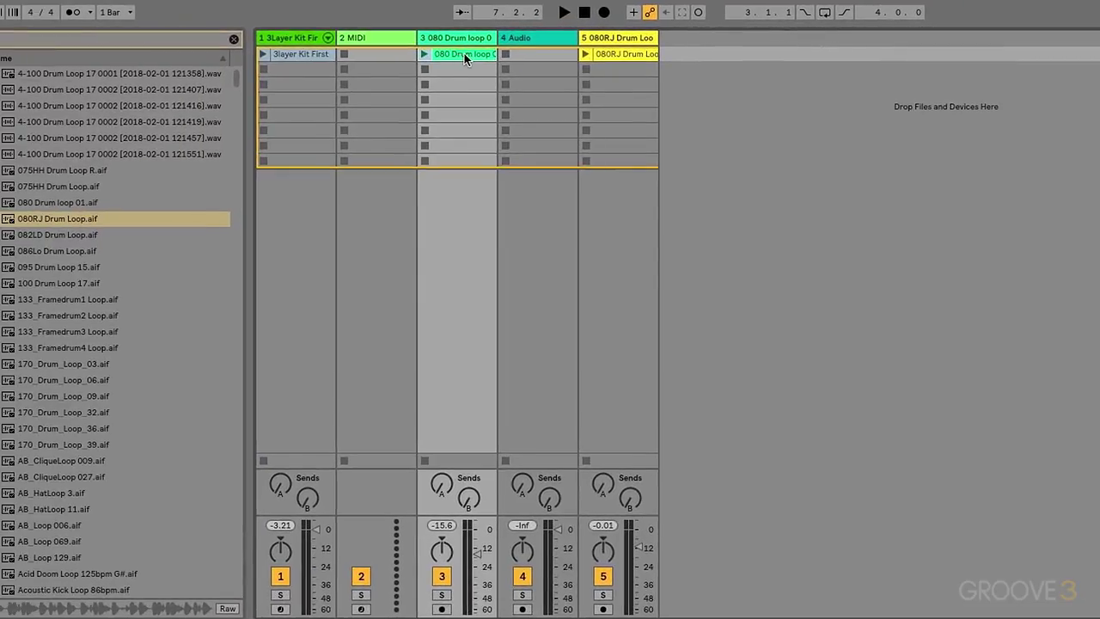
Step: Move the 080 Drum loop clip to track 5's second slot and alternate playback with 080RJ Drum Loop
drag(454, 60, 601, 69)
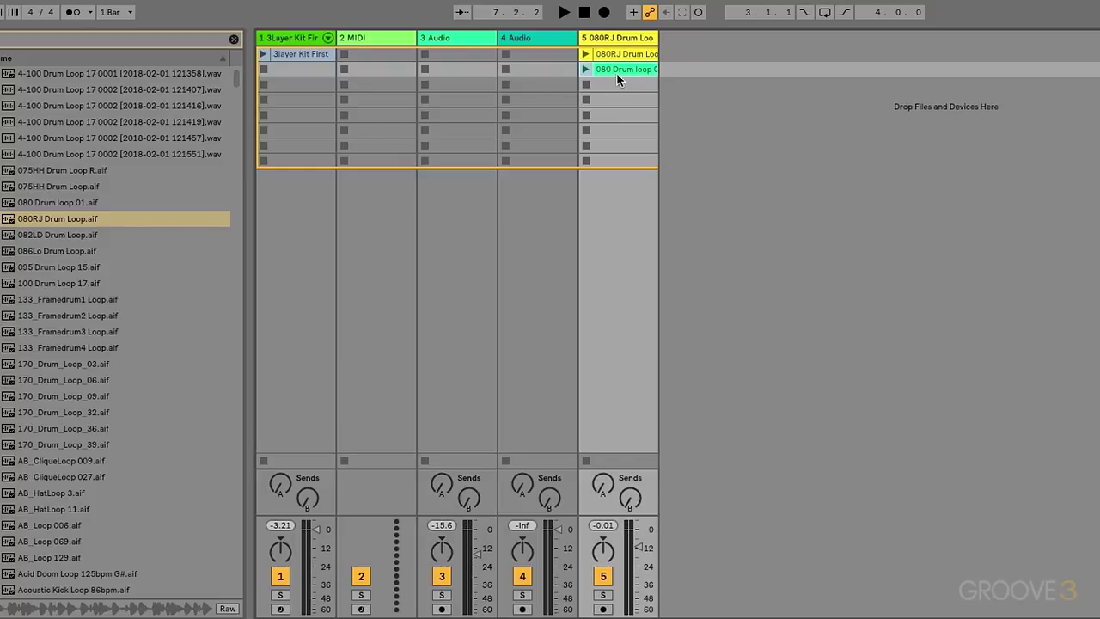
click(585, 53)
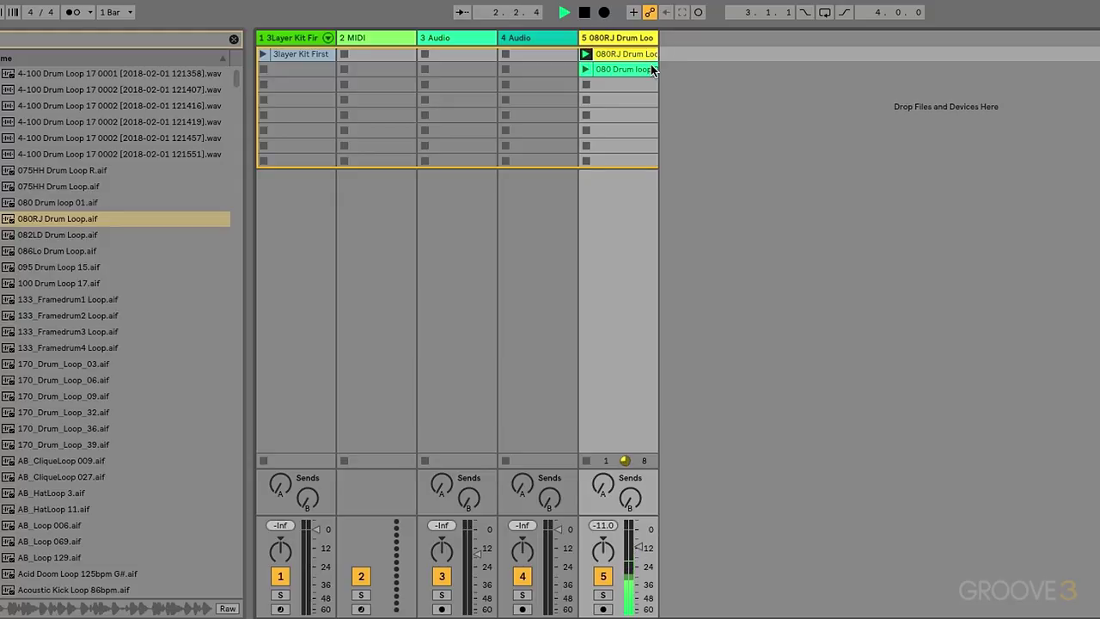
click(585, 69)
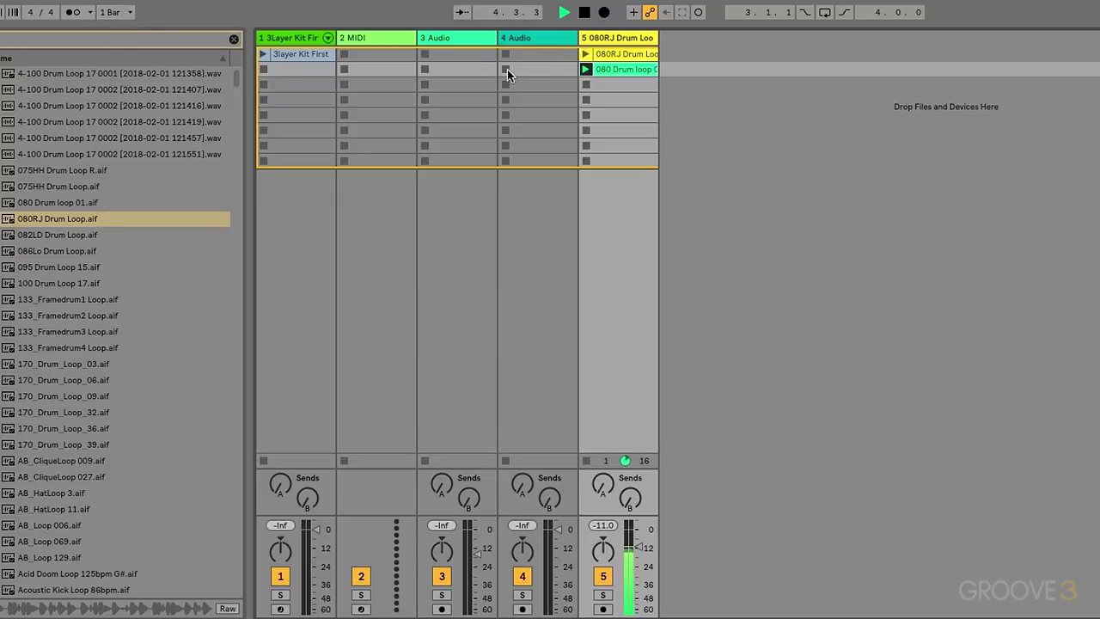
click(586, 54)
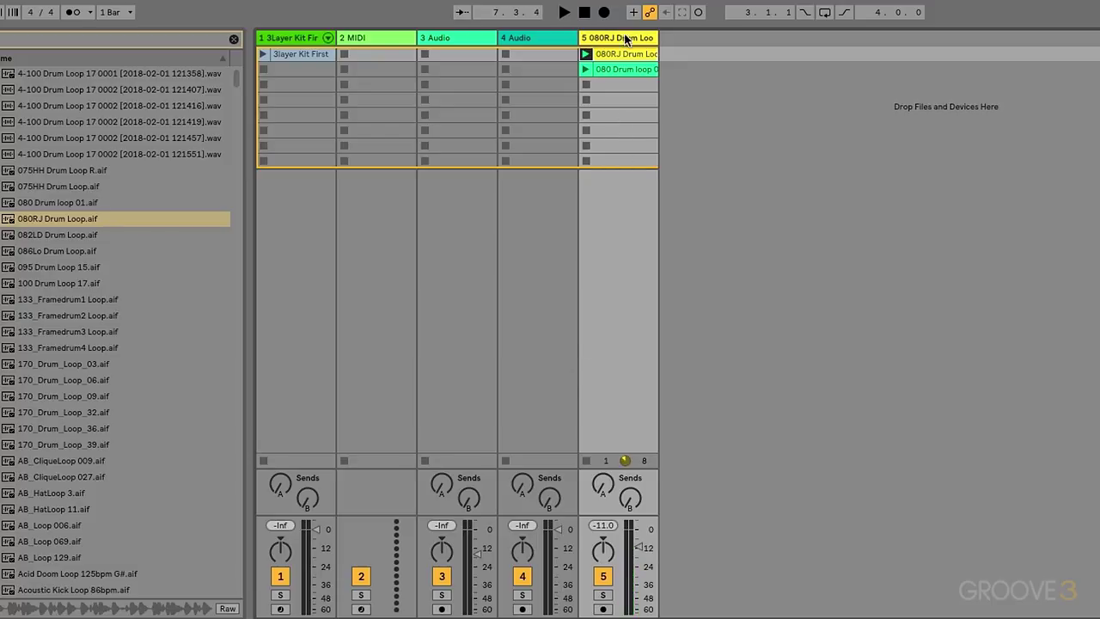
Step: Select track 1, then launch and restart track 5's 080RJ Drum Loop clip
click(302, 54)
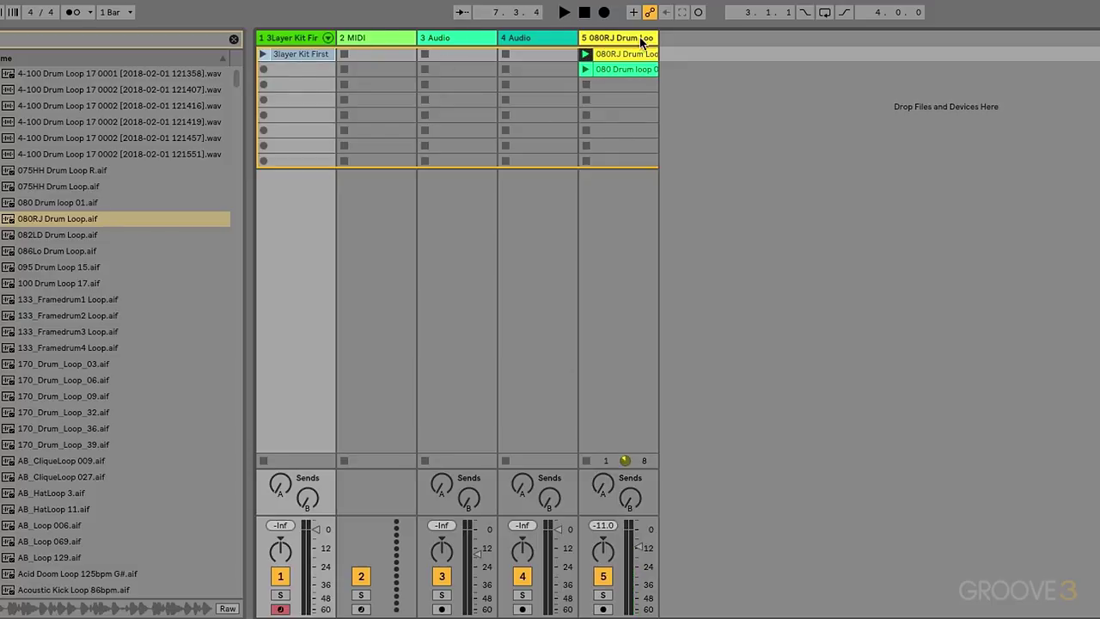
click(585, 53)
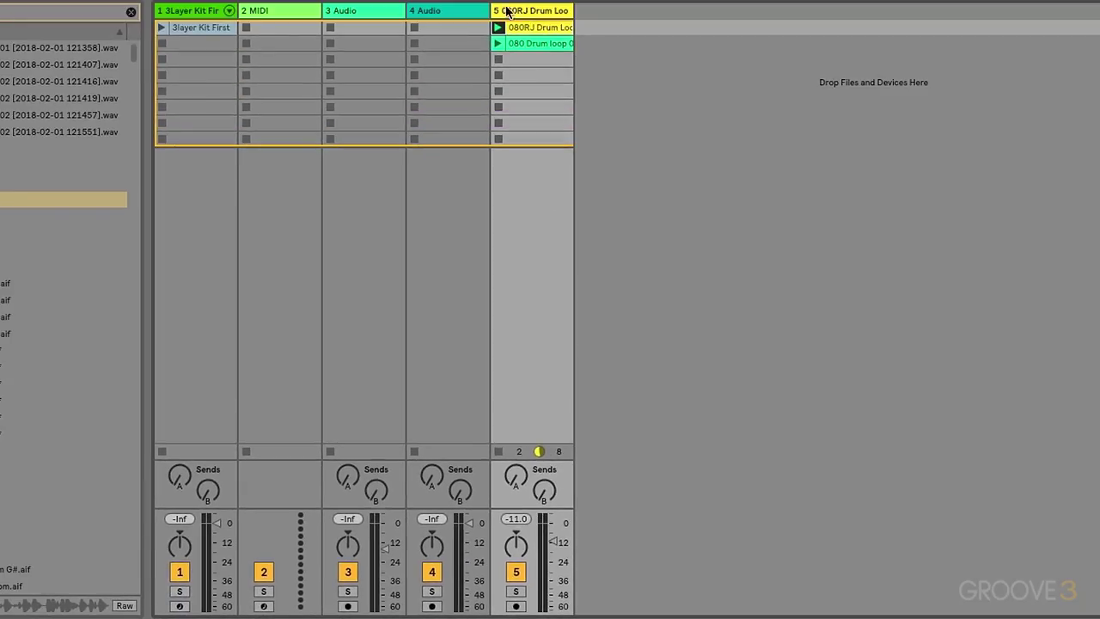
click(497, 28)
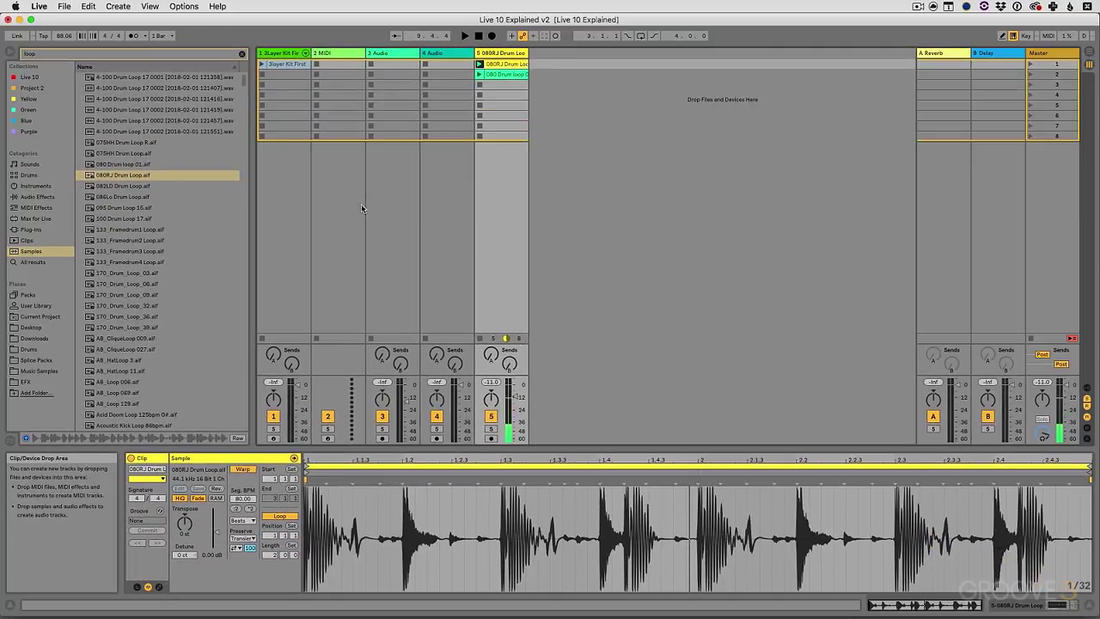
Step: Search the browser for 'kick', add 00DB_Kick_2.aif to track 5's third slot, and play it
click(242, 53)
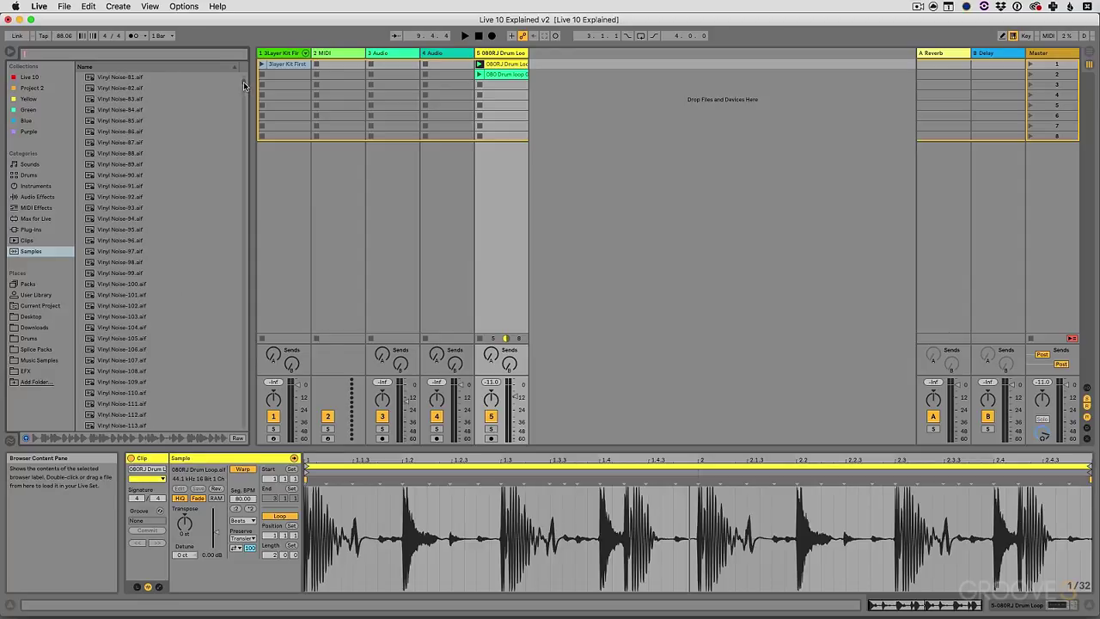
drag(244, 87, 245, 79)
scroll(119, 316, down, 20)
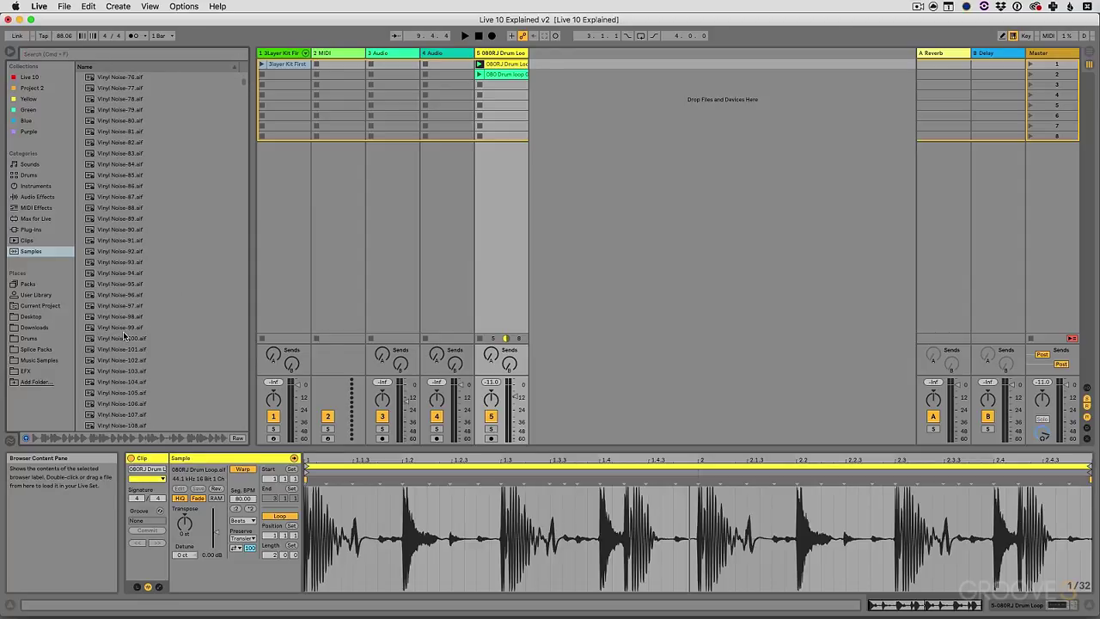
click(78, 55)
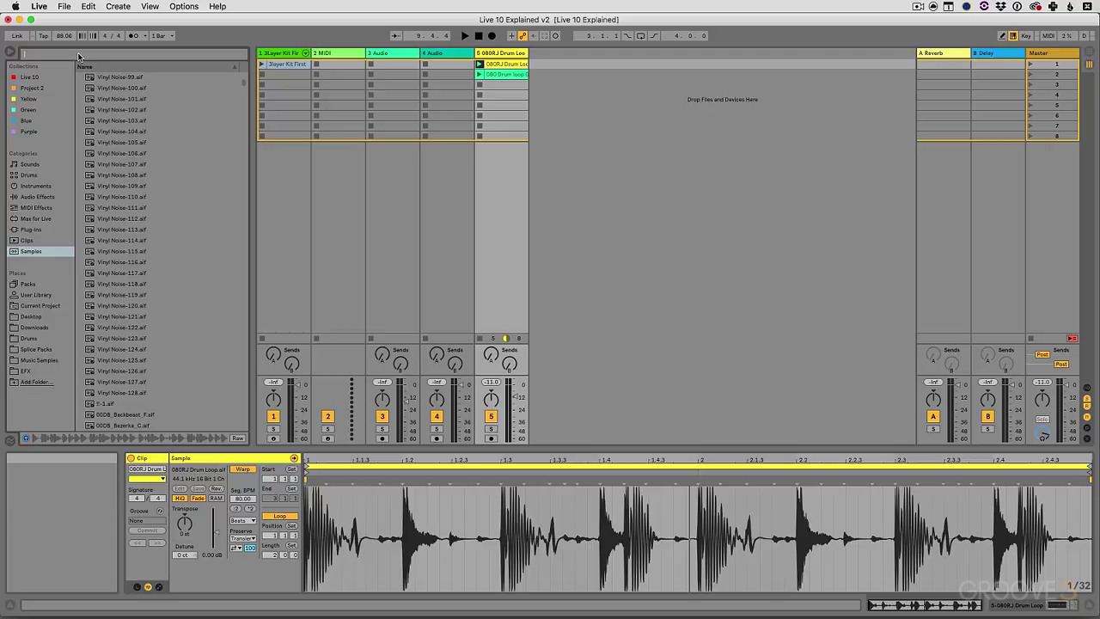
text(ki)
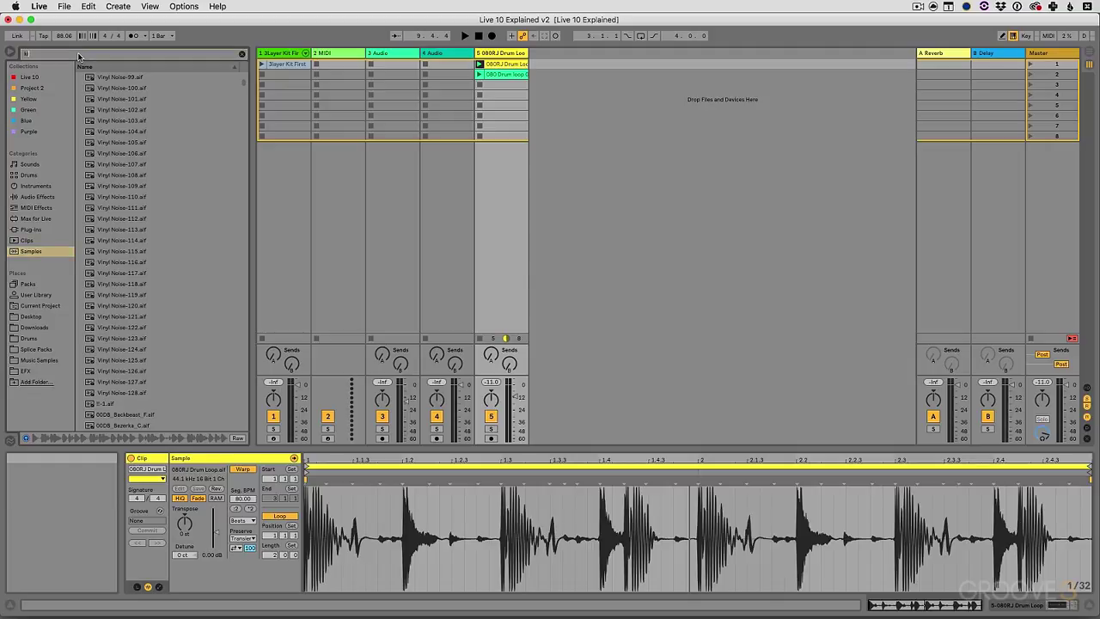
text(ck)
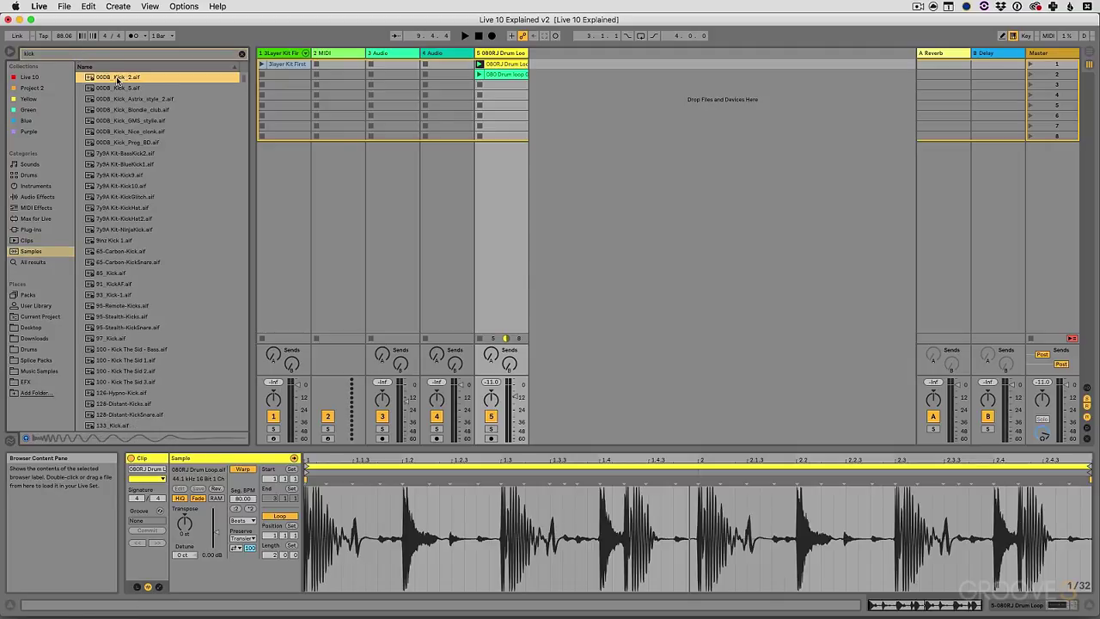
drag(111, 80, 501, 85)
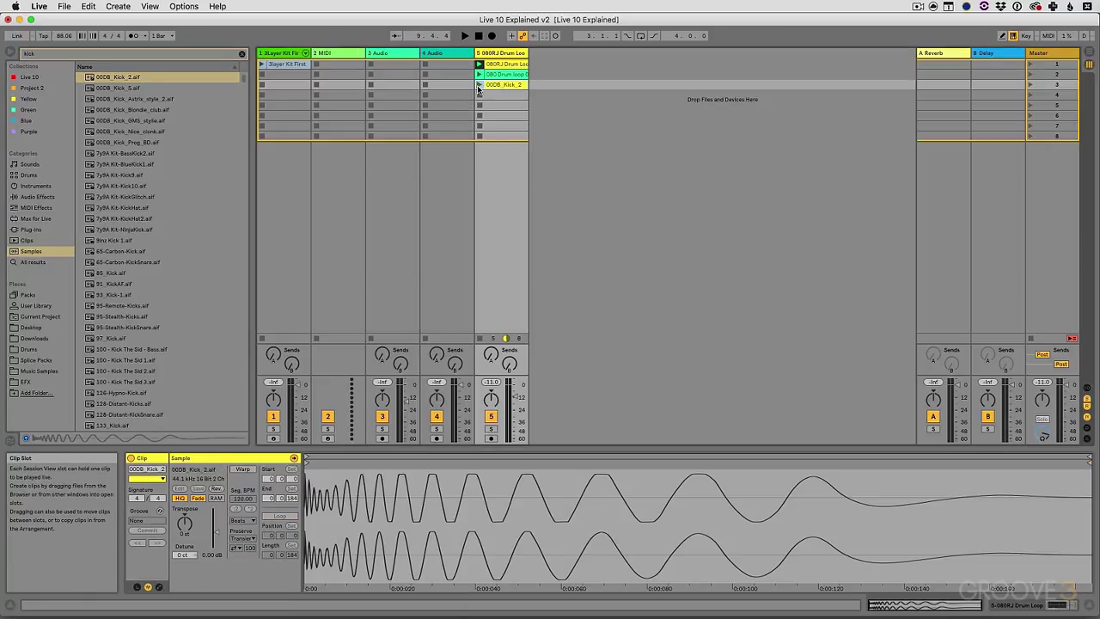
click(478, 85)
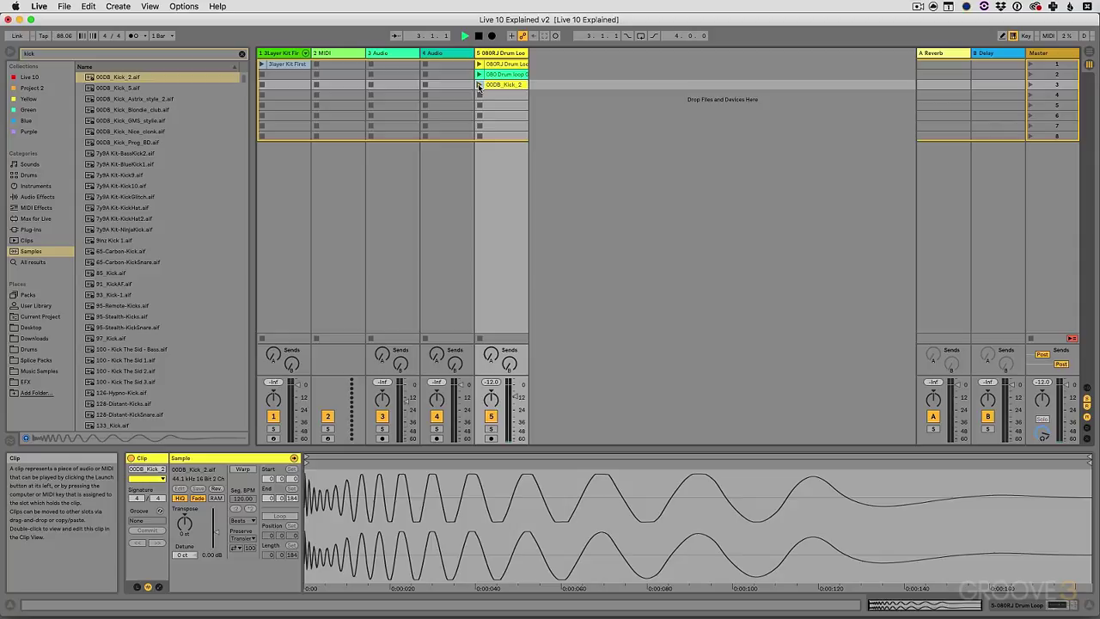
Step: Preview 65-Carbon-Kick, 65-Carbon-KickSnare and 85_Kick, then drop 85_Kick into track 5's fourth slot
click(129, 253)
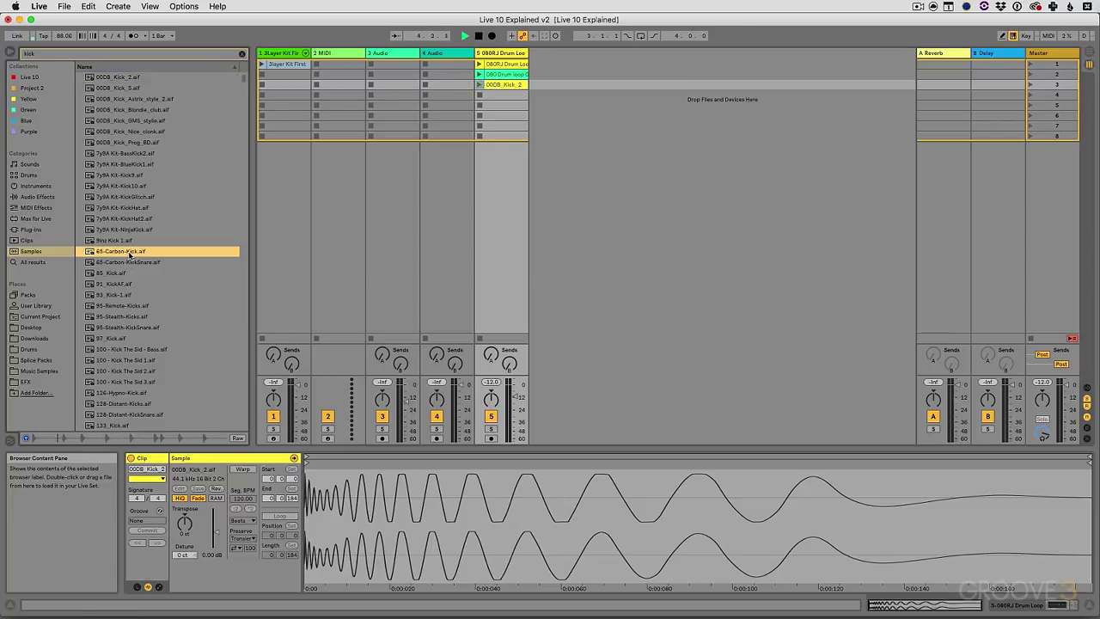
click(130, 263)
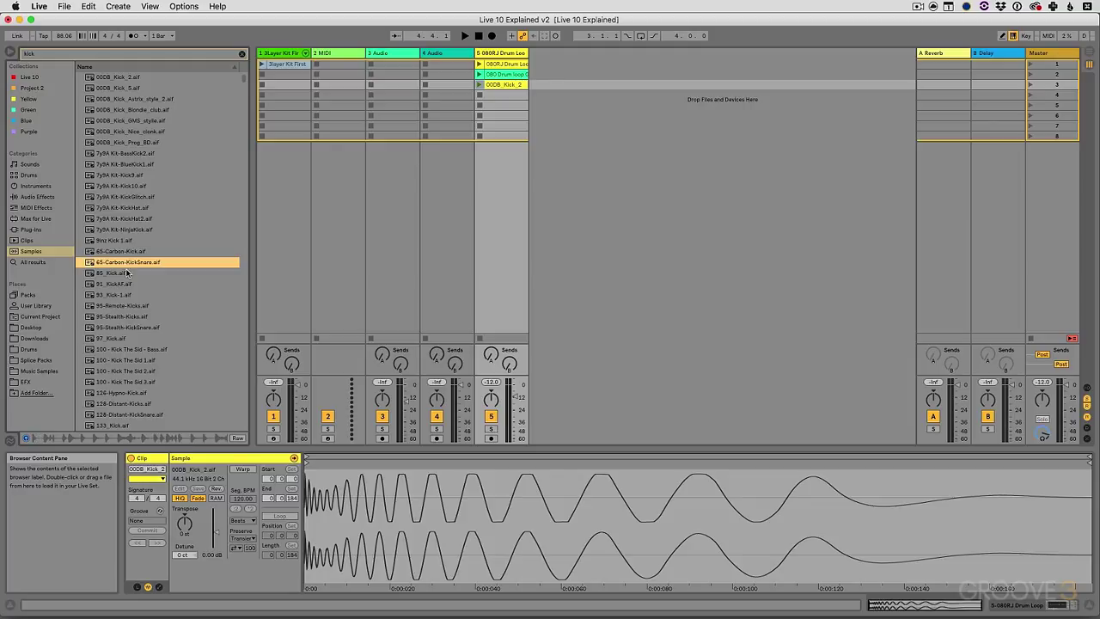
click(126, 273)
drag(314, 163, 497, 95)
Step: Launch and stop 85_Kick, switch its Loop off, and trigger it twice as a one-shot
click(479, 95)
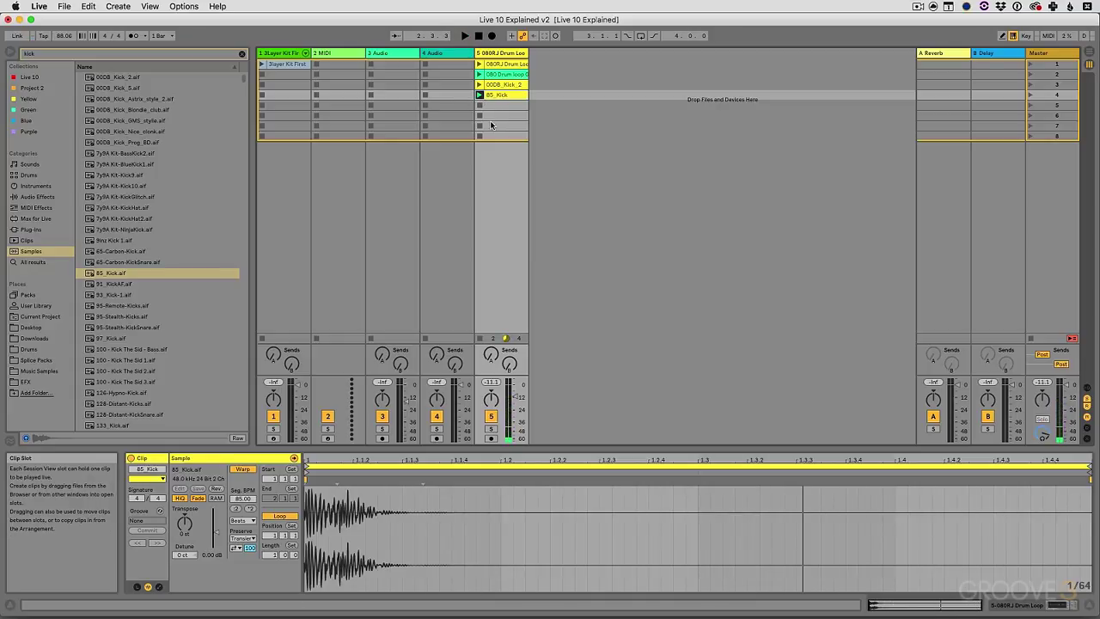
click(481, 104)
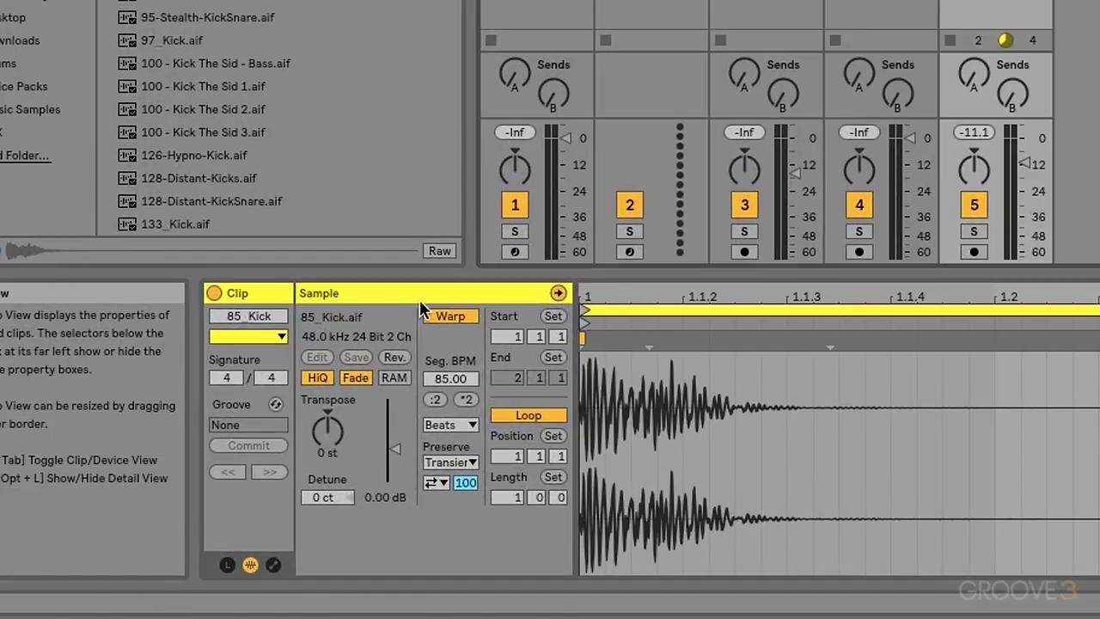
click(530, 414)
click(534, 413)
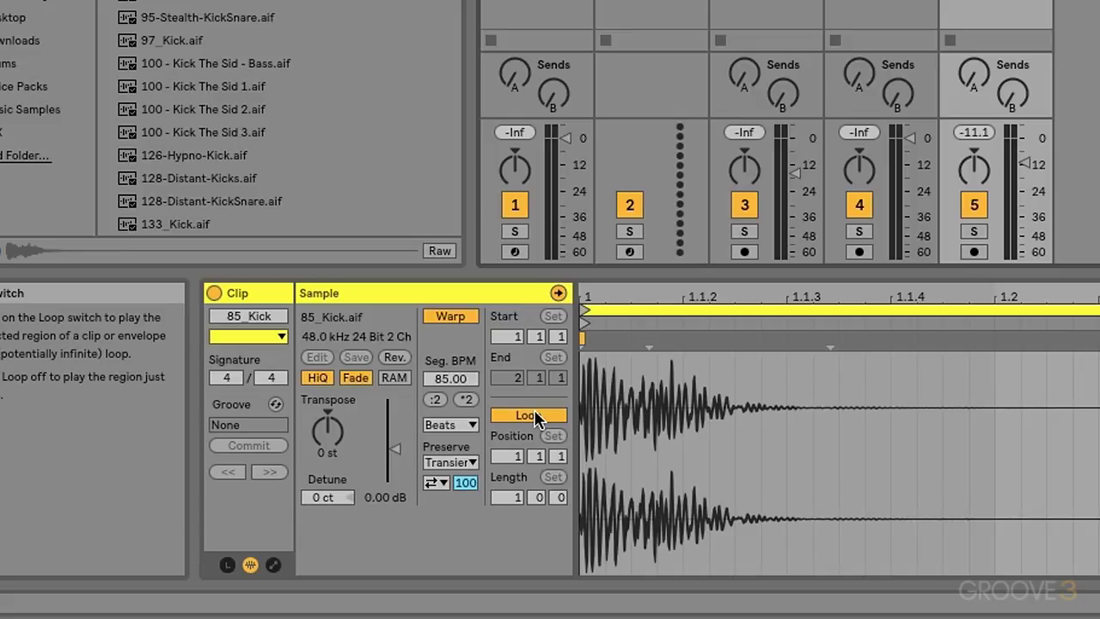
click(534, 414)
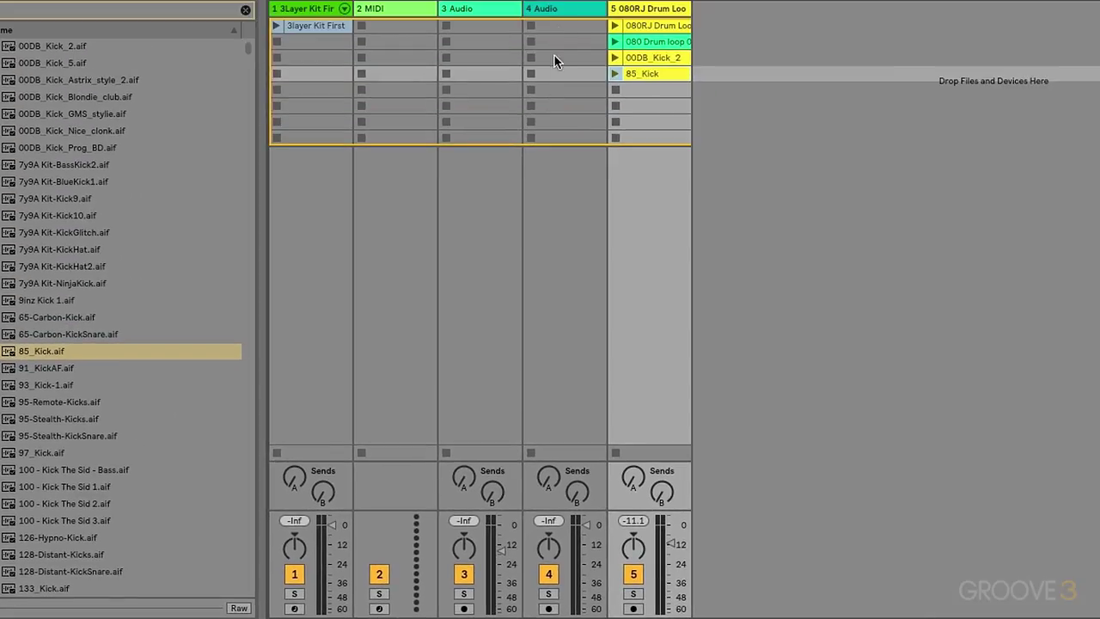
click(615, 73)
click(614, 74)
Step: Select the 3layer Kit First clip on track 1 and switch its Loop off
click(299, 14)
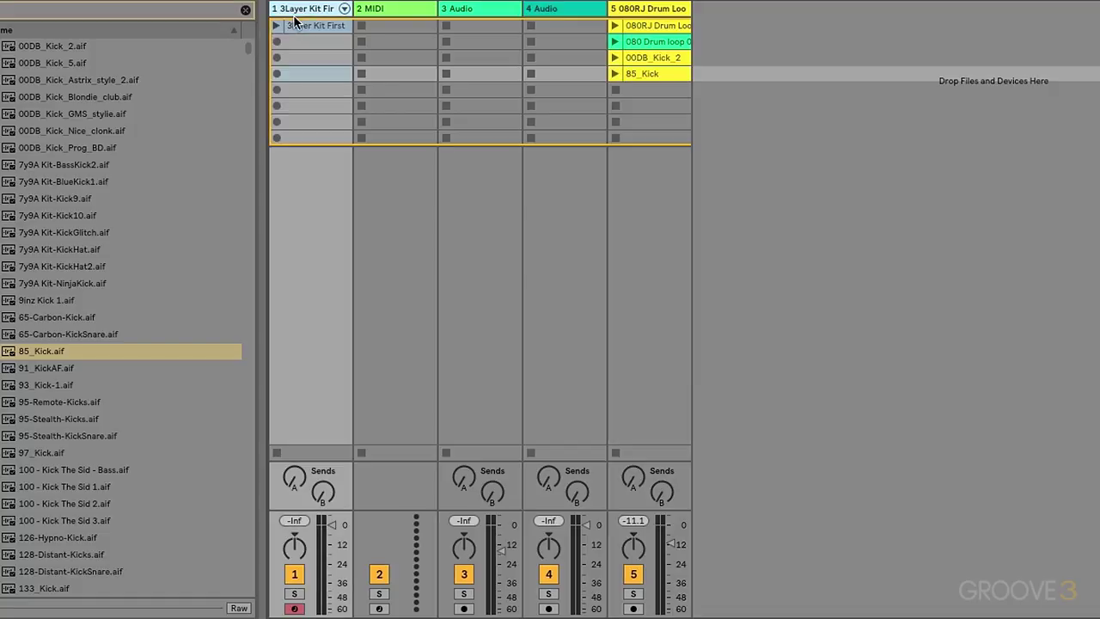
click(277, 26)
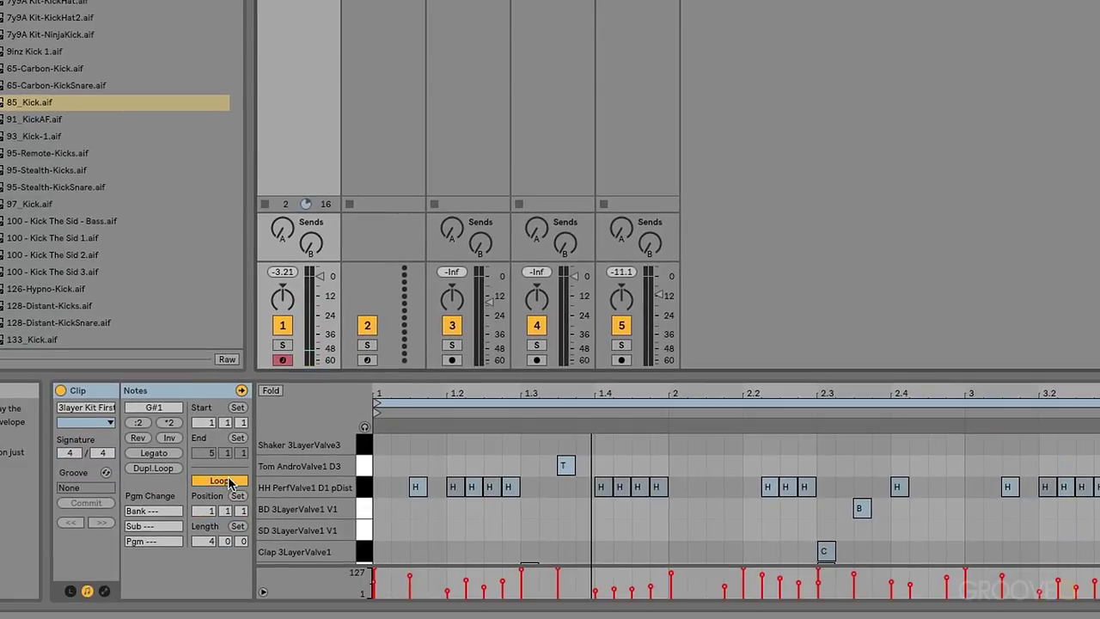
click(225, 480)
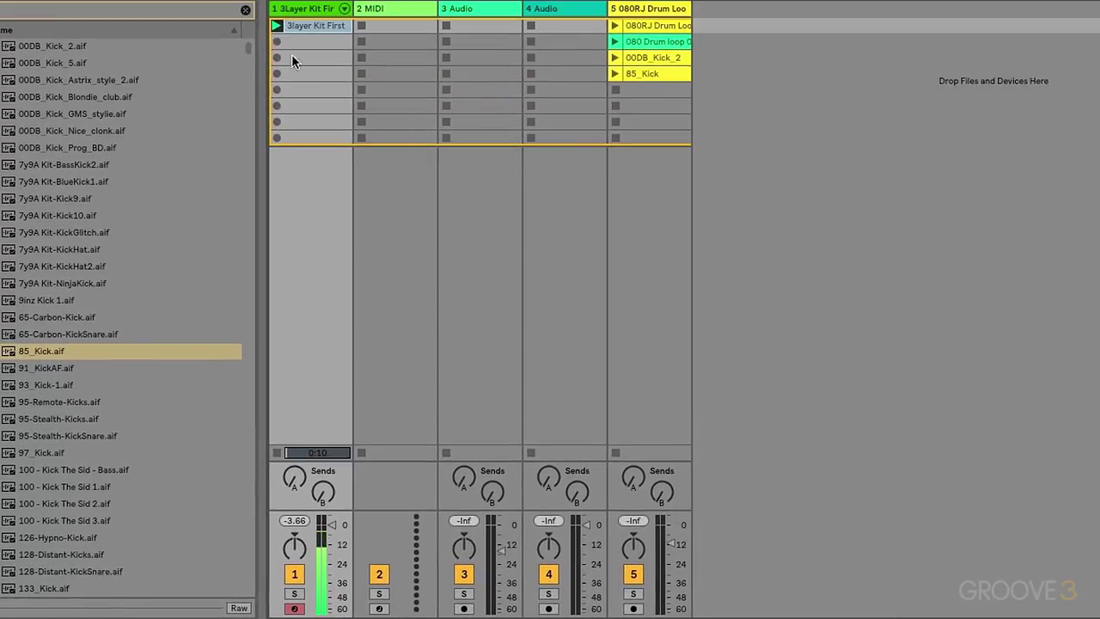